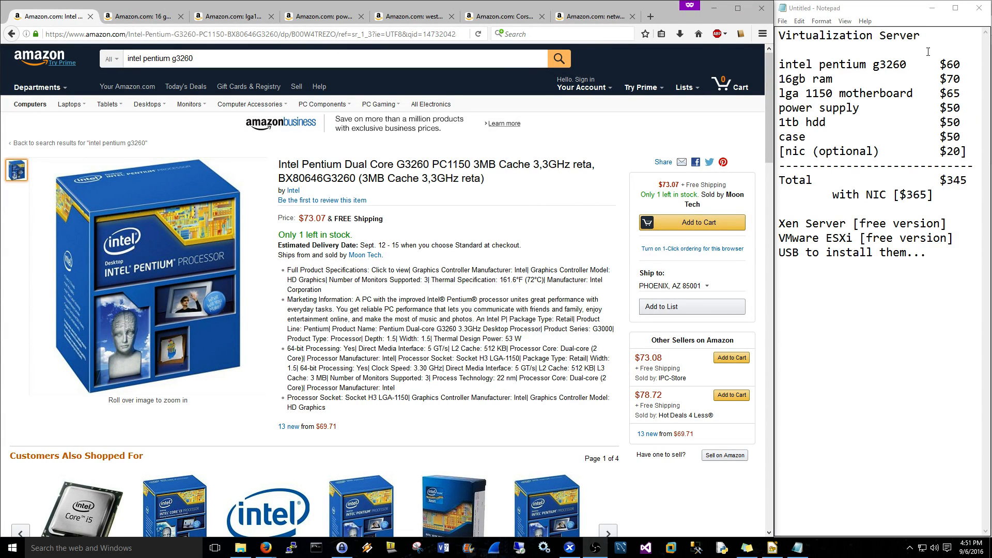
Highlight the Virtualization Server heading and 16gb ram item, then show Amazon's 16 GB RAM results.
drag(920, 34, 770, 18)
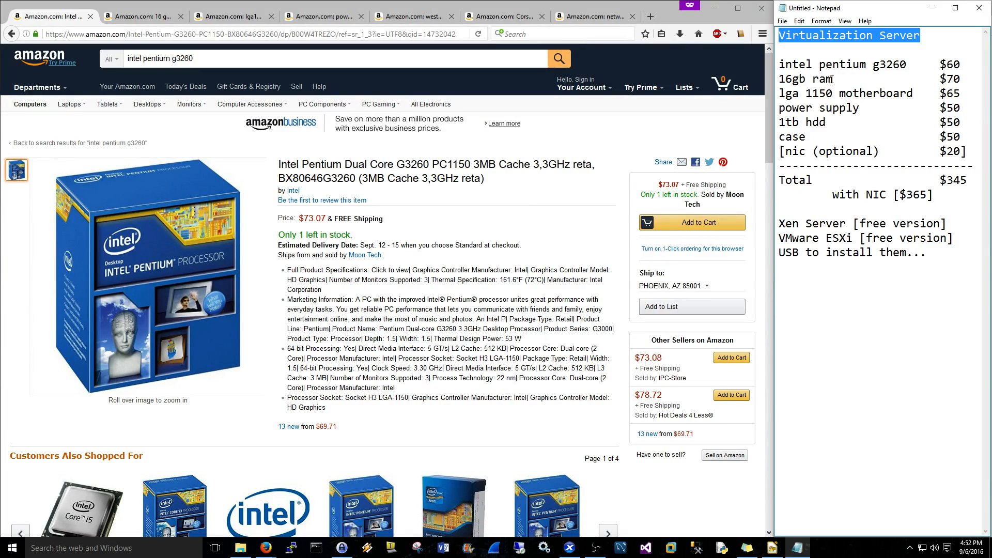
drag(833, 79, 775, 79)
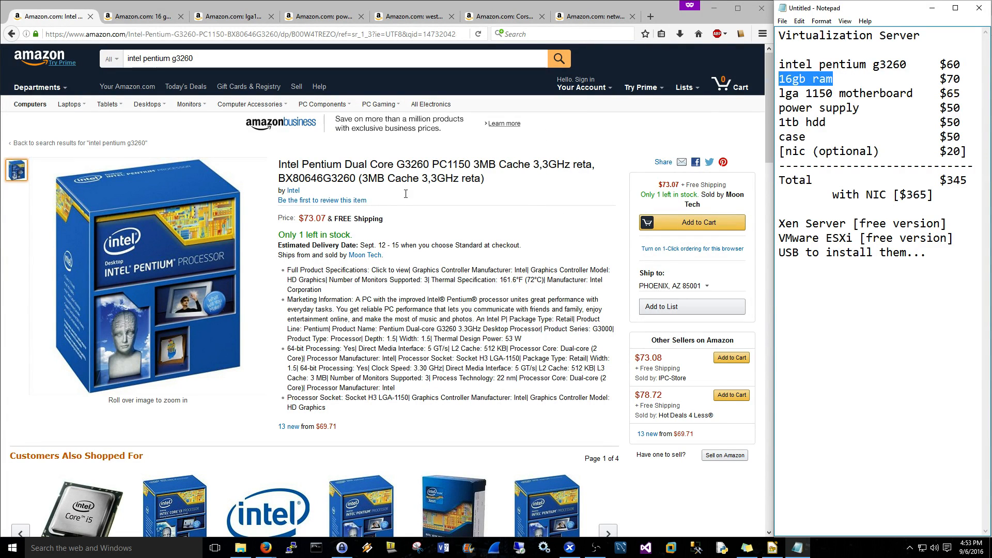
click(143, 16)
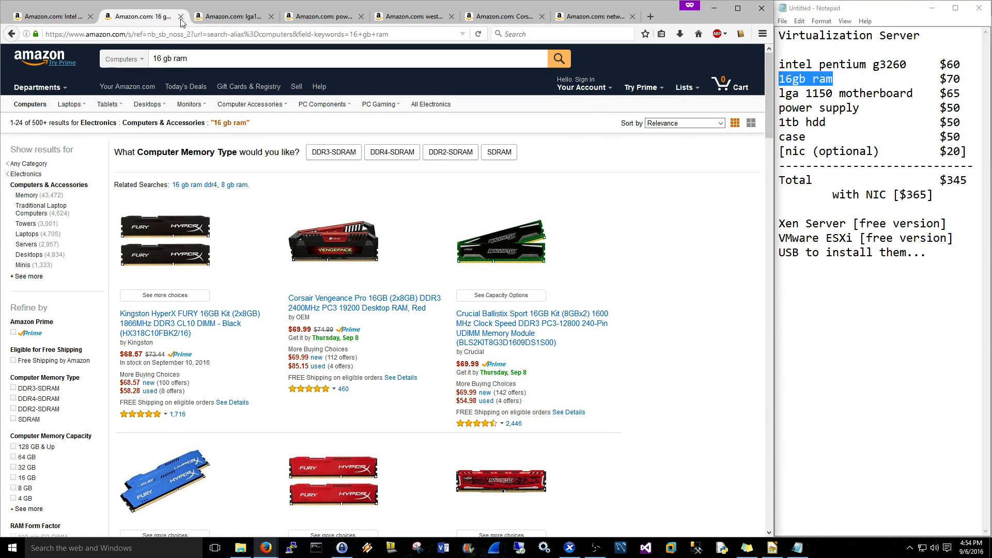
Show Amazon's LGA 1150 motherboard results and highlight the lga 1150 motherboard item.
click(226, 18)
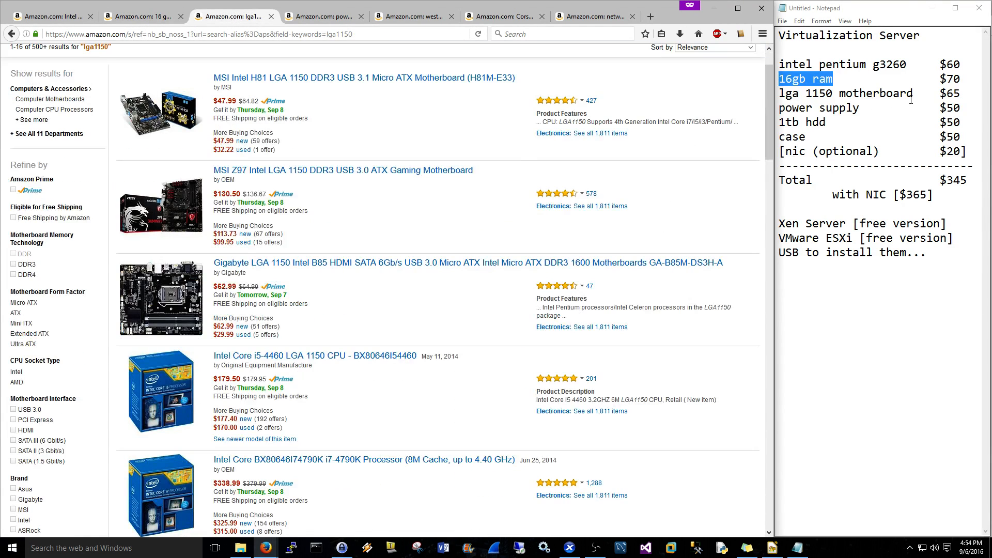
drag(913, 93, 772, 99)
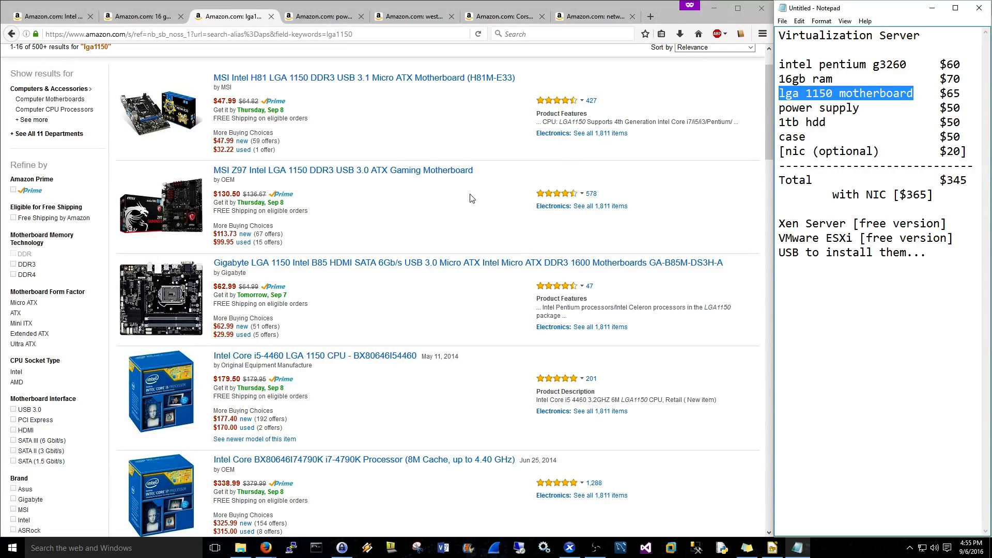
Highlight the power supply item, review Amazon's PSU results, and return to the parts list.
drag(865, 108, 778, 108)
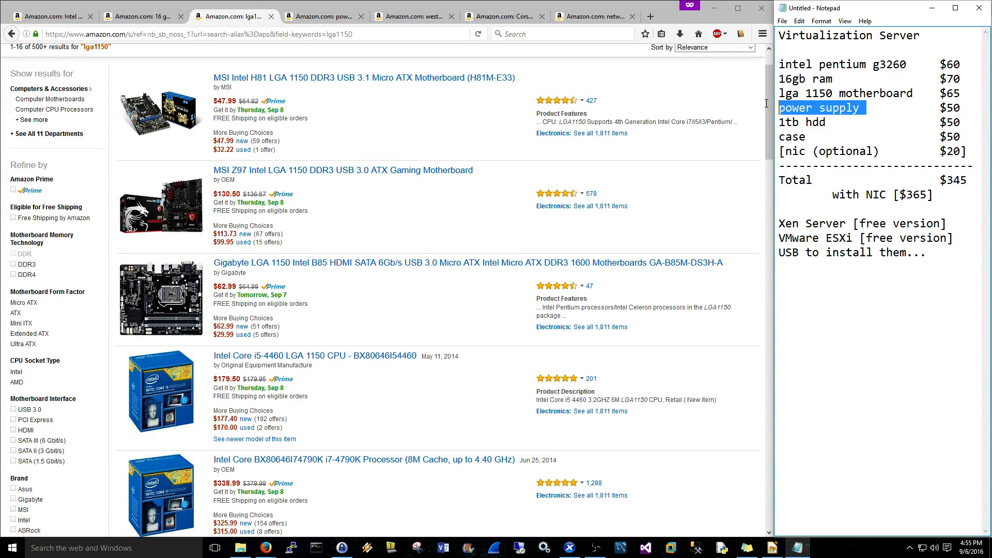
click(322, 17)
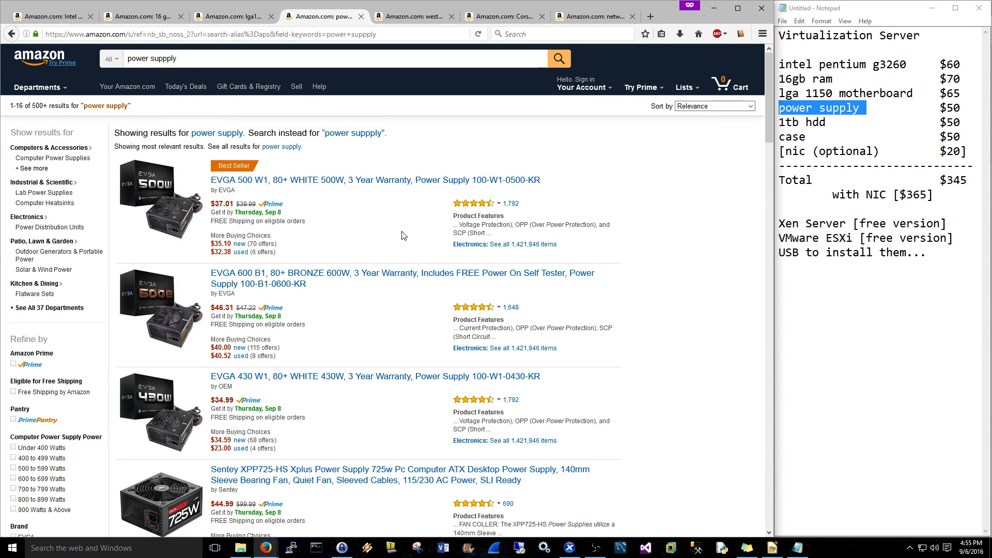
scroll(402, 235, down, 5)
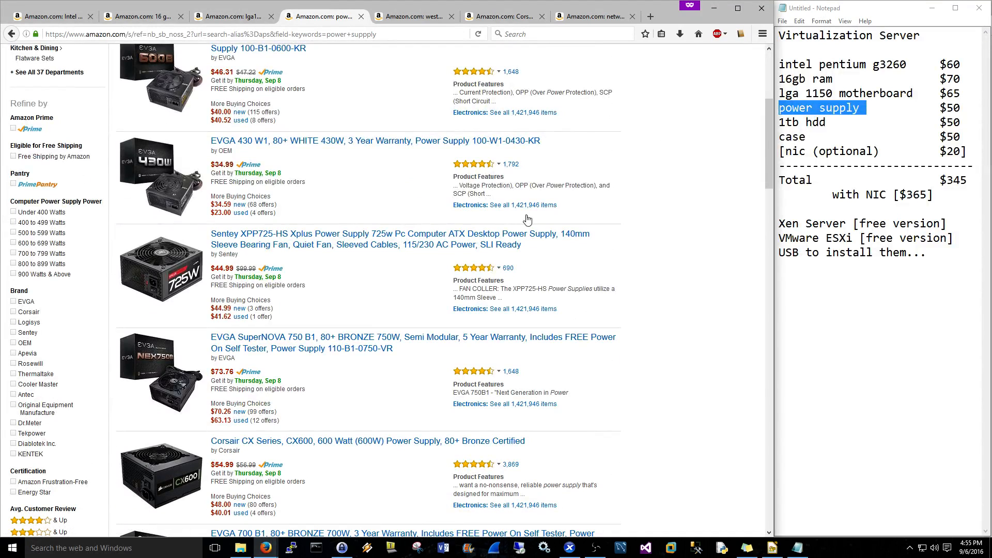
scroll(400, 232, up, 2)
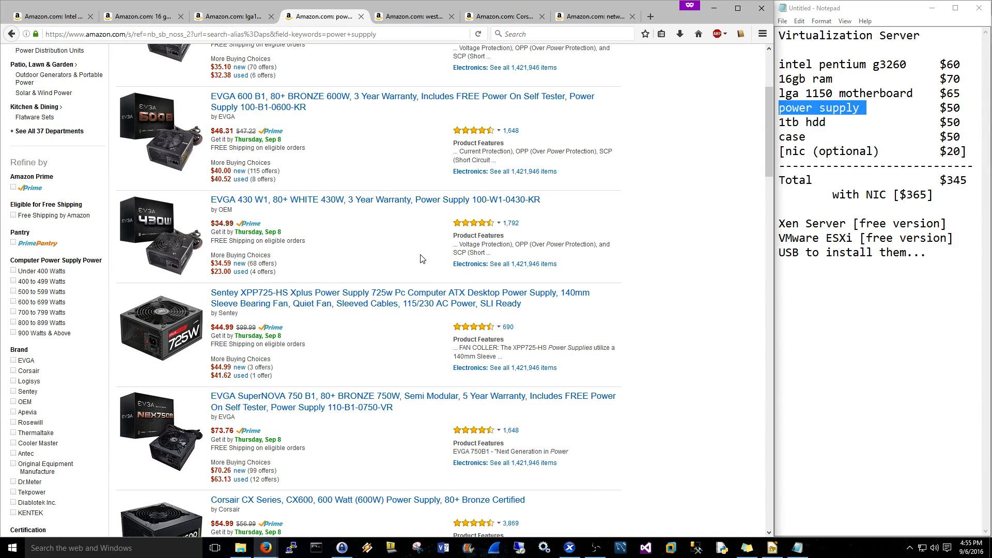
scroll(419, 259, down, 3)
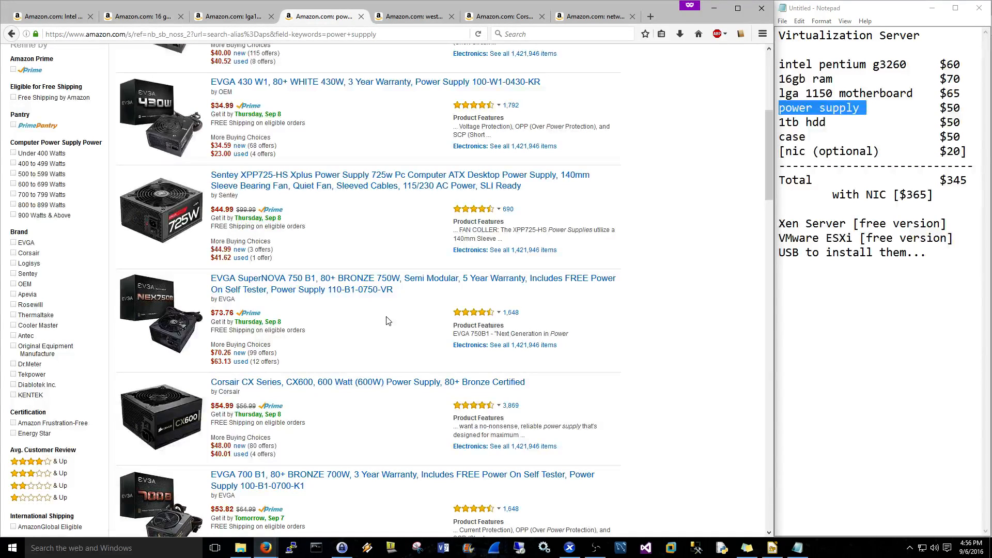
key(alt+Tab)
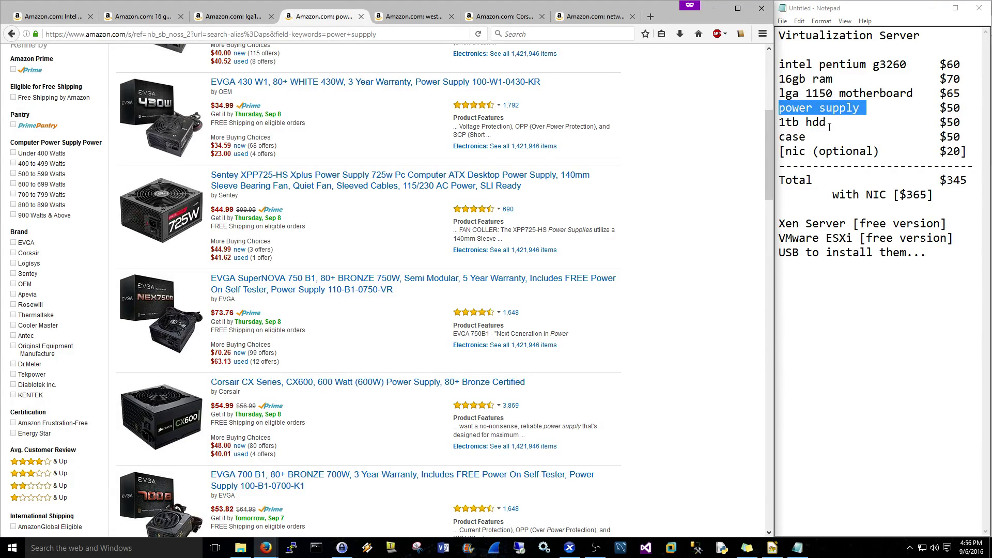
Highlight the 1tb hdd item, show Amazon's Western Digital drive results, then highlight the case item.
key(alt+Tab)
key(Down)
key(ctrl+shift+Left)
key(ctrl+shift+Left)
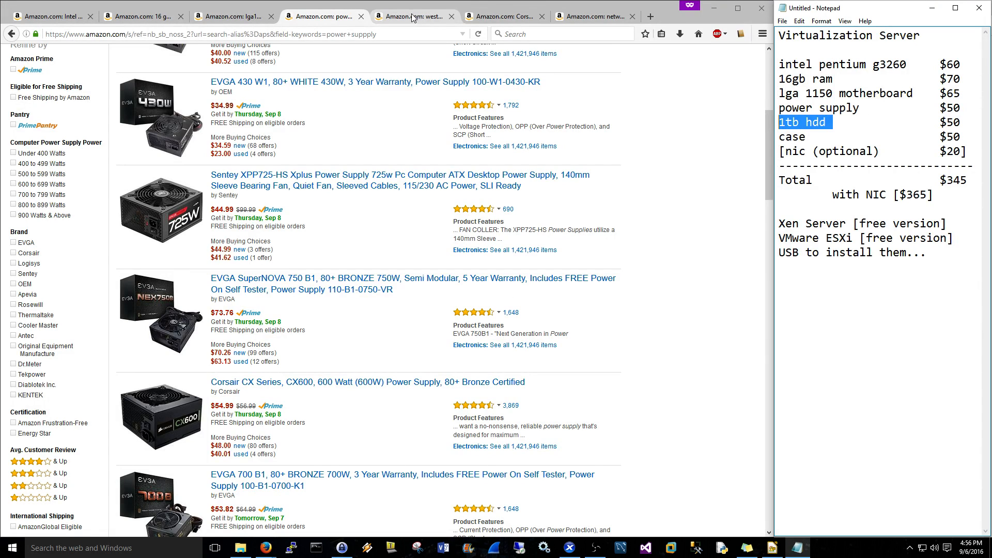
click(411, 14)
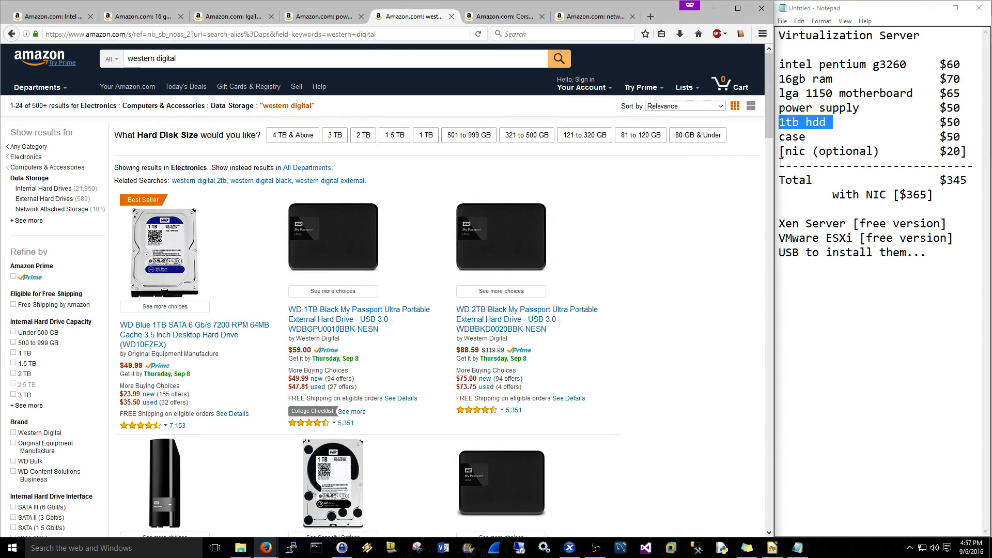
drag(807, 136, 780, 137)
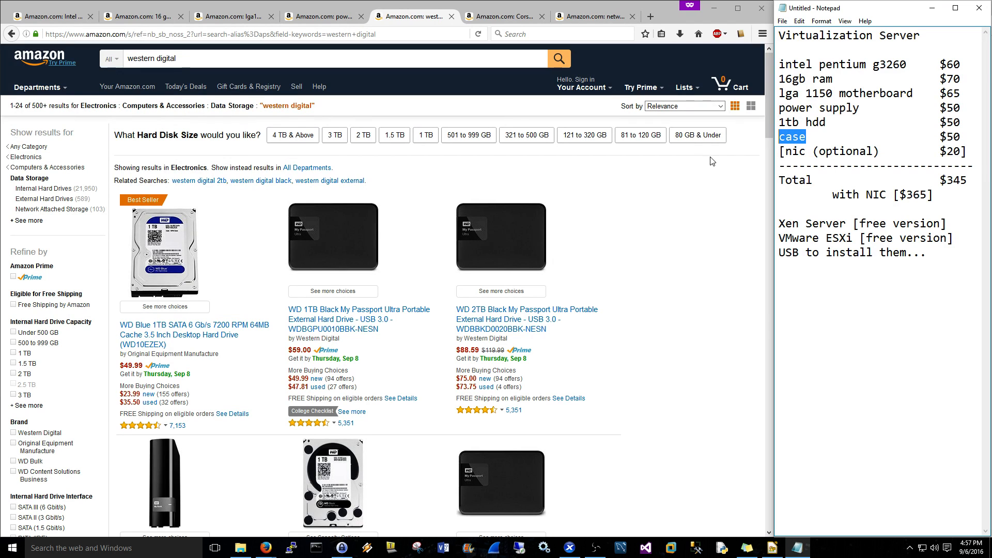
On the Corsair Carbide 100R page, compare the Silent style and settle on the $45.99 standard 100R.
click(507, 23)
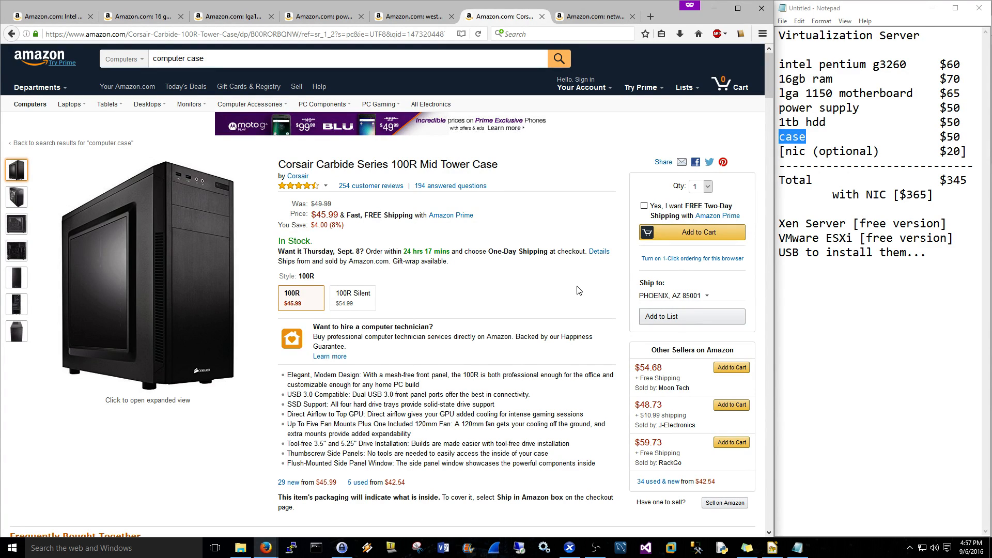
mouse_move(16, 224)
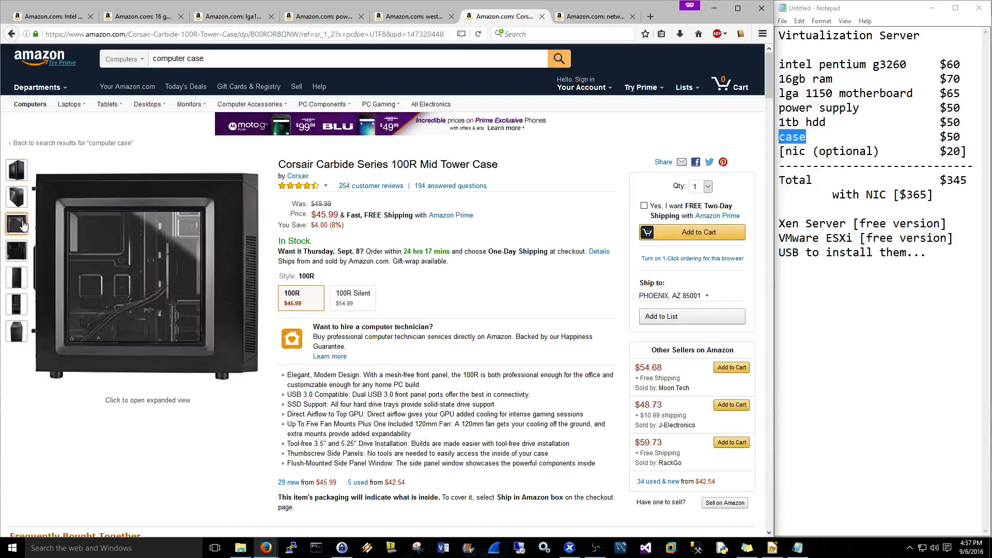
click(360, 305)
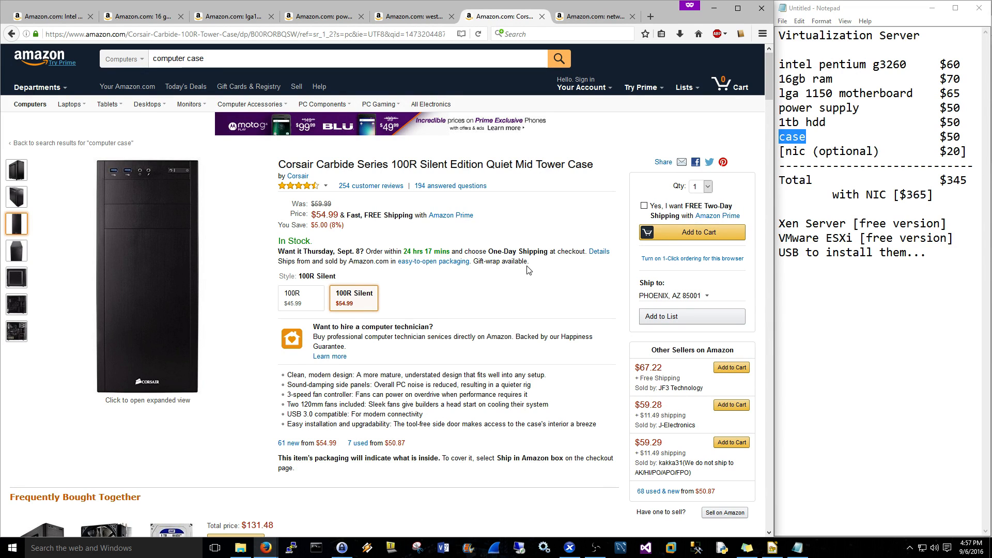
click(299, 297)
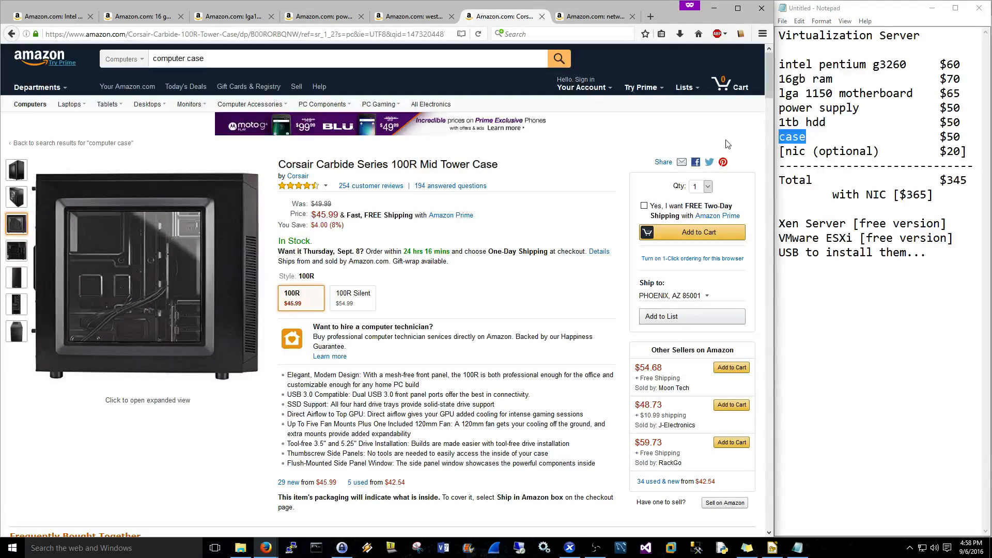
click(827, 138)
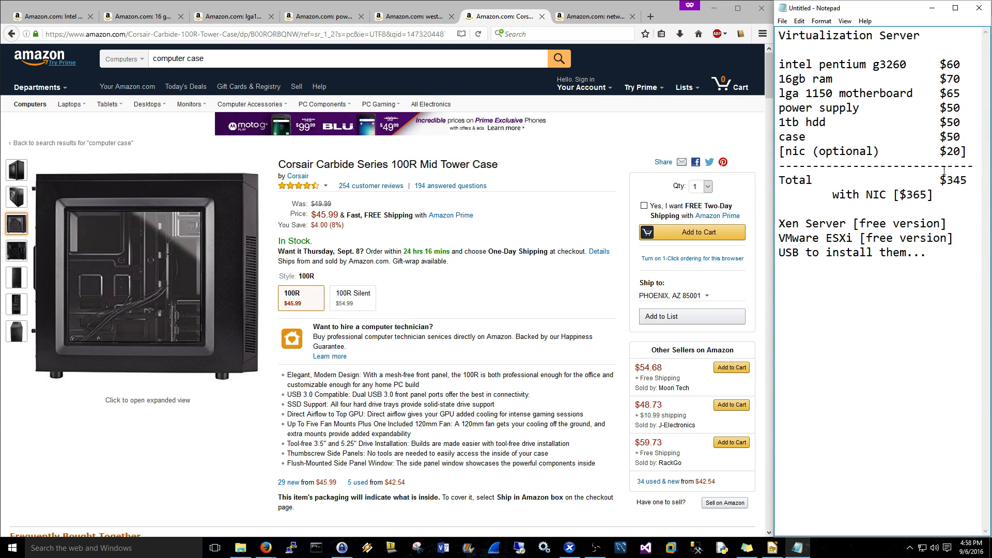
Highlight the '[nic (optional) $20]' line in the Notepad parts list.
drag(967, 152, 779, 152)
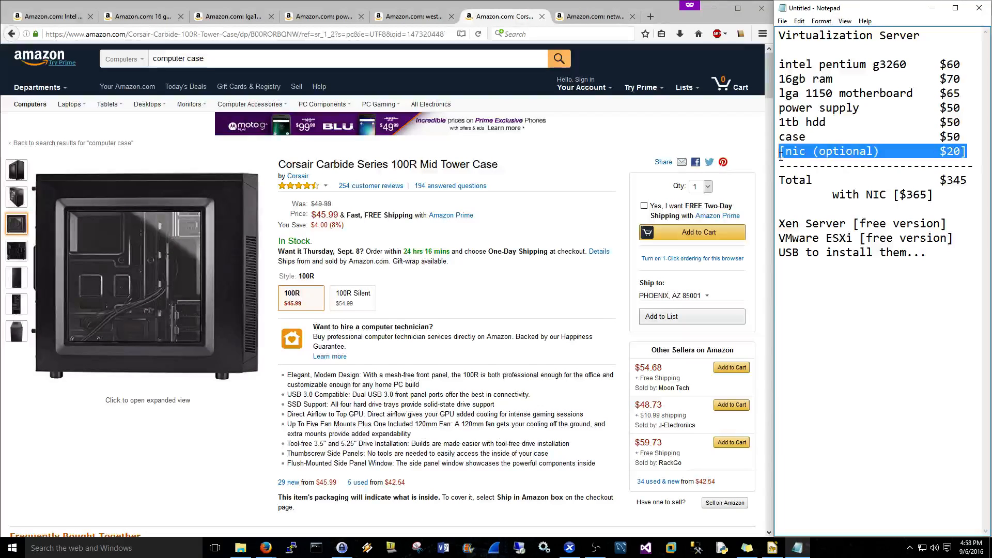
Show Amazon's network interface card results listing TP-Link adapters from about $8.
click(593, 16)
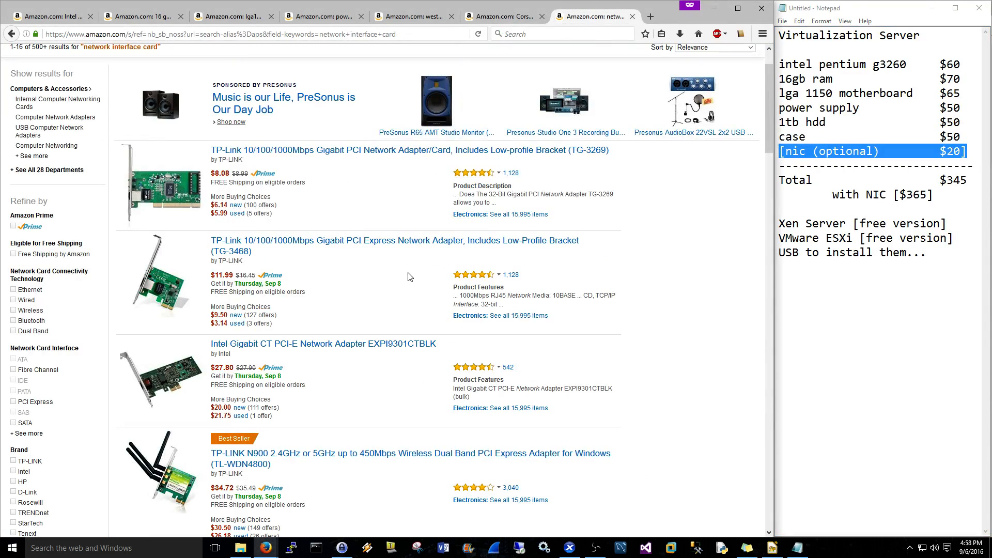
scroll(409, 277, down, 5)
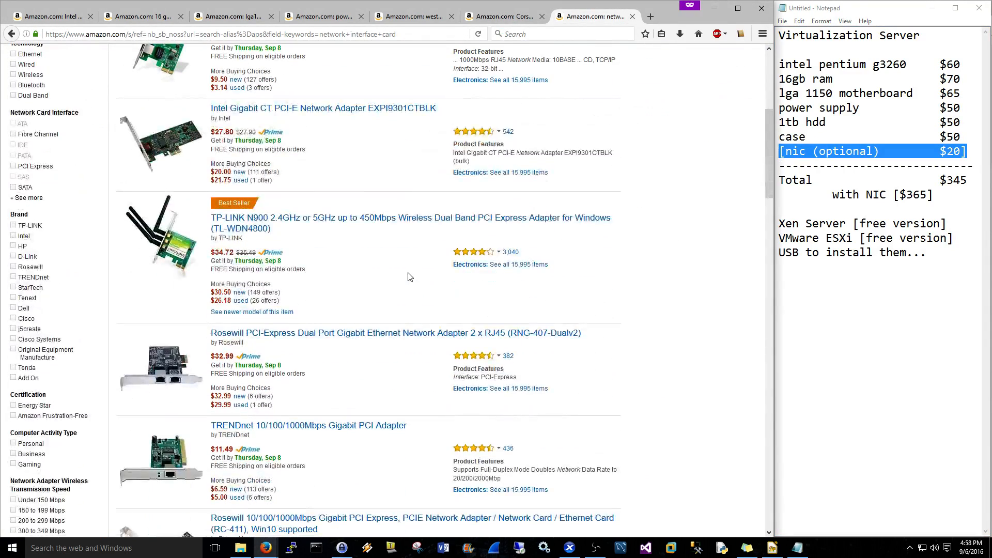
scroll(409, 277, down, 2)
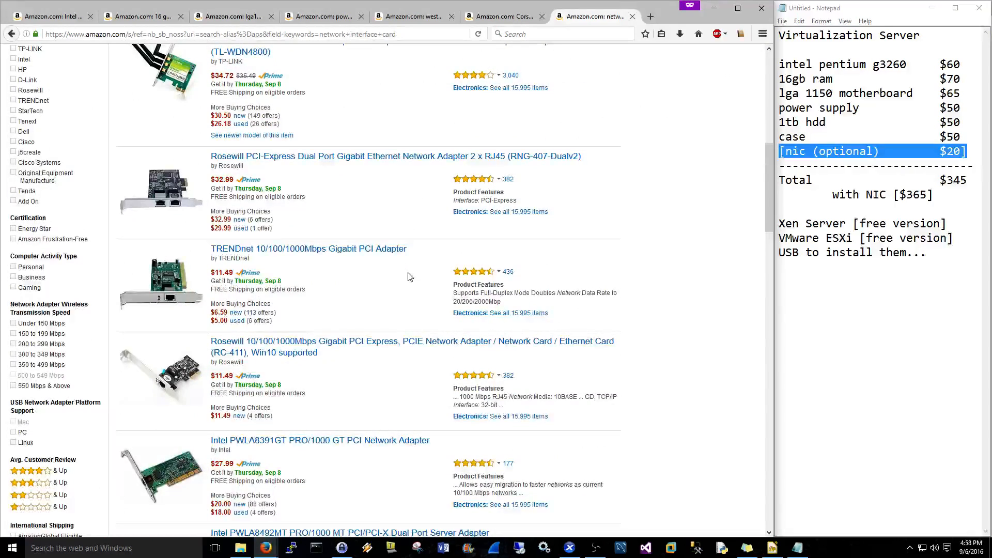
scroll(410, 277, down, 3)
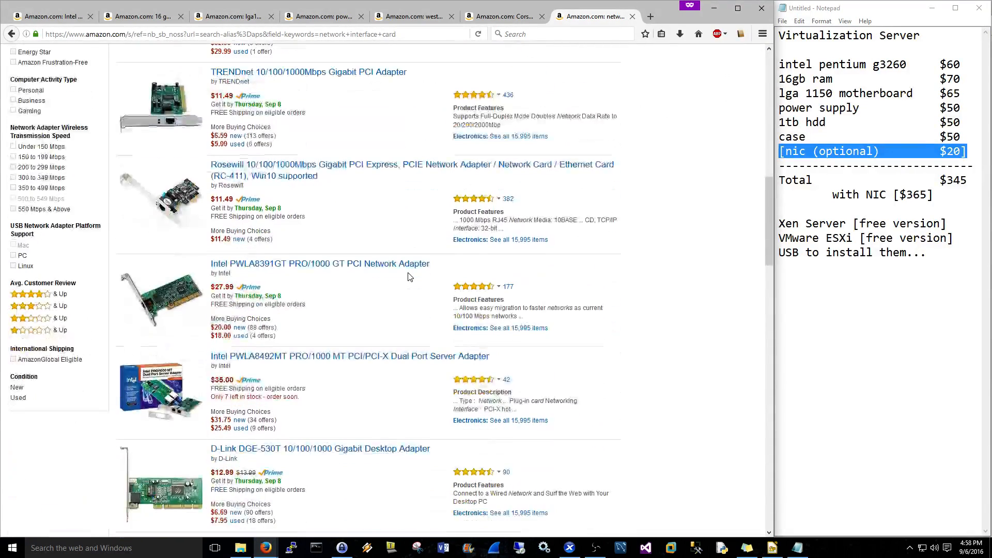
scroll(410, 277, up, 5)
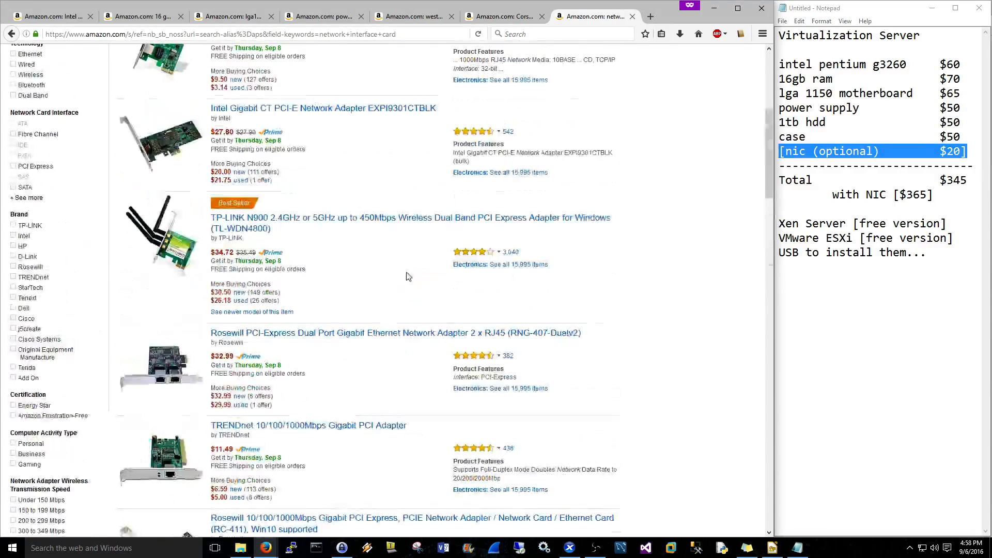
scroll(410, 277, up, 3)
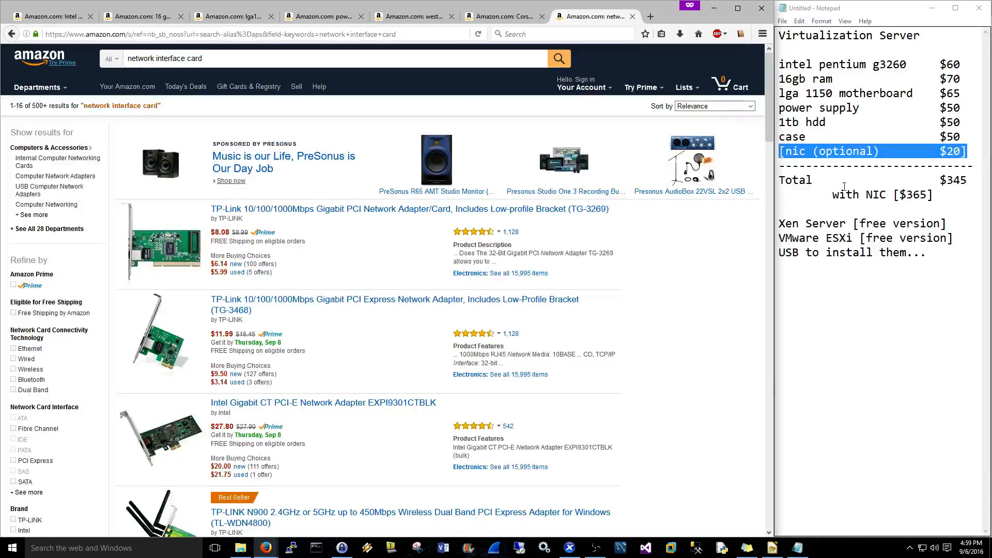
drag(844, 187, 772, 188)
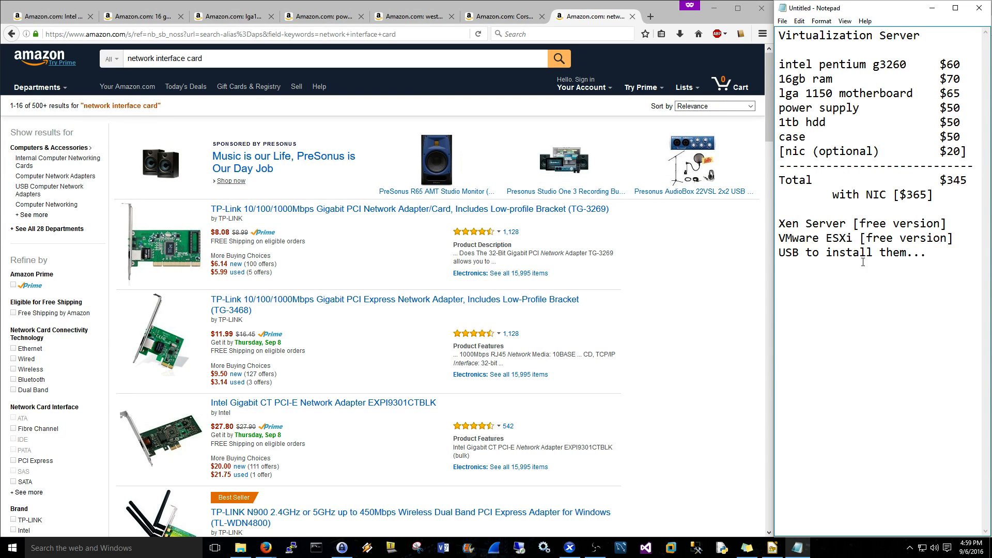
drag(948, 223, 778, 223)
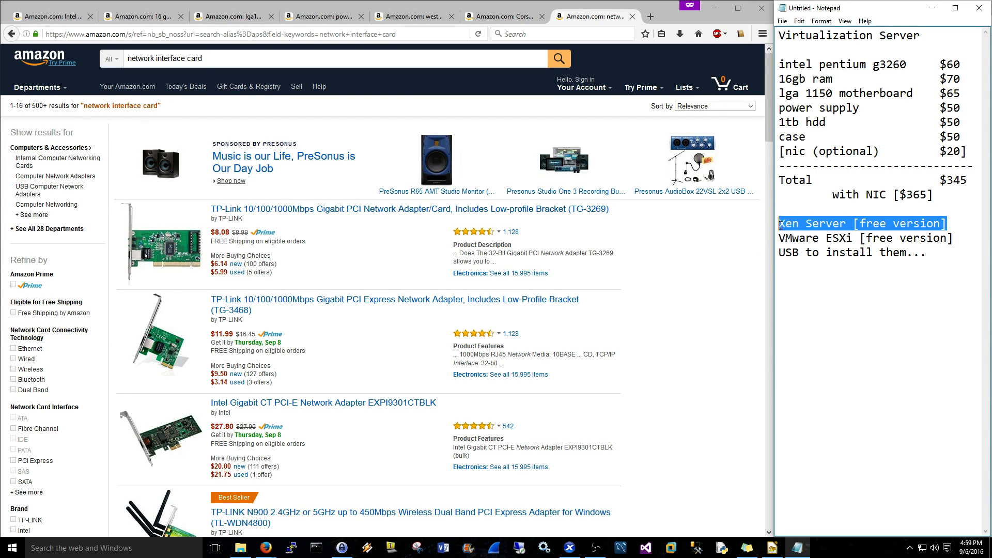
click(813, 290)
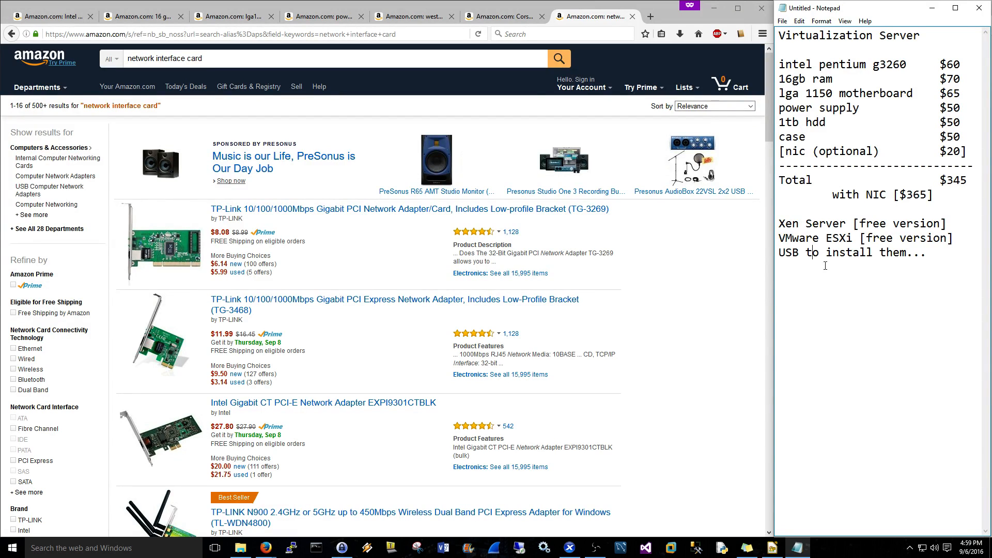
drag(948, 224, 777, 225)
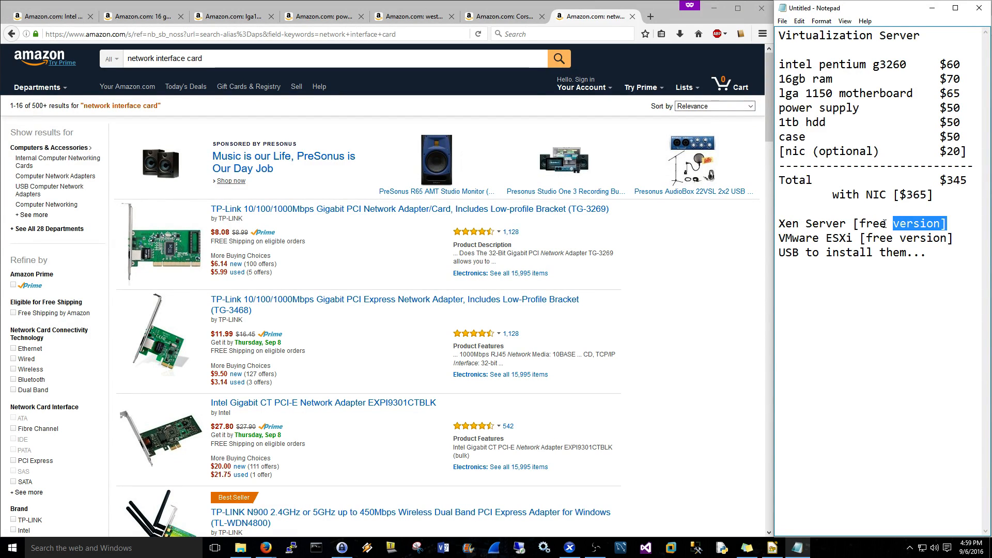
drag(952, 238, 770, 245)
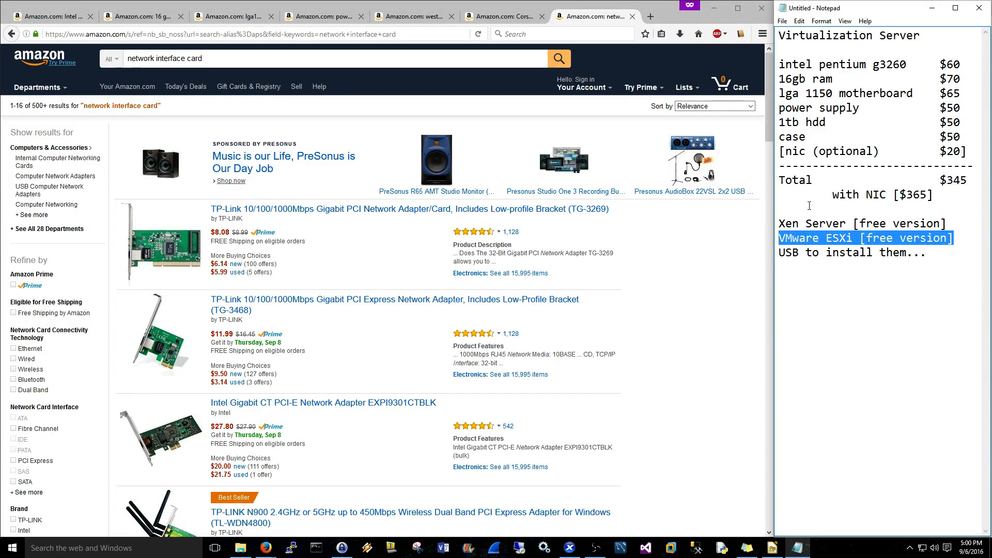
click(805, 224)
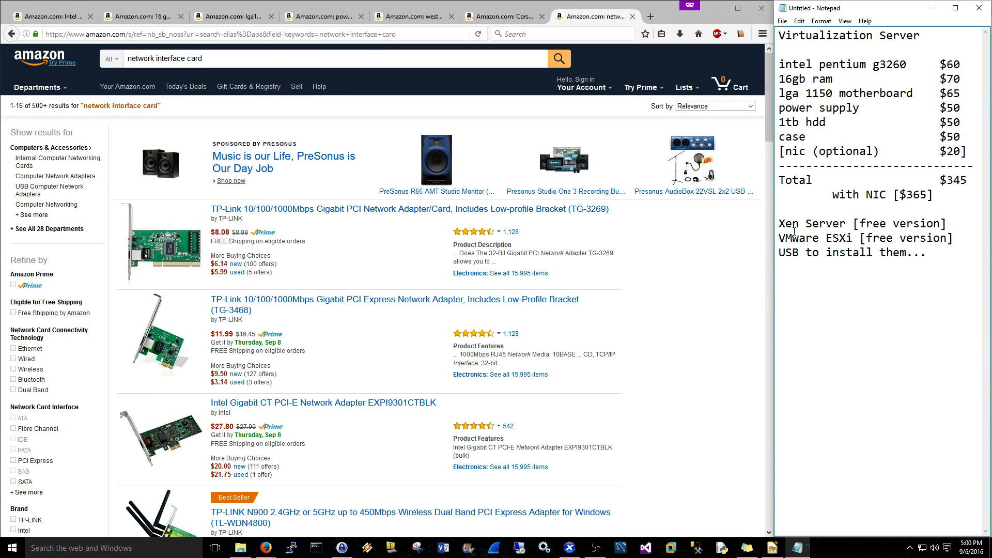
drag(780, 238, 861, 243)
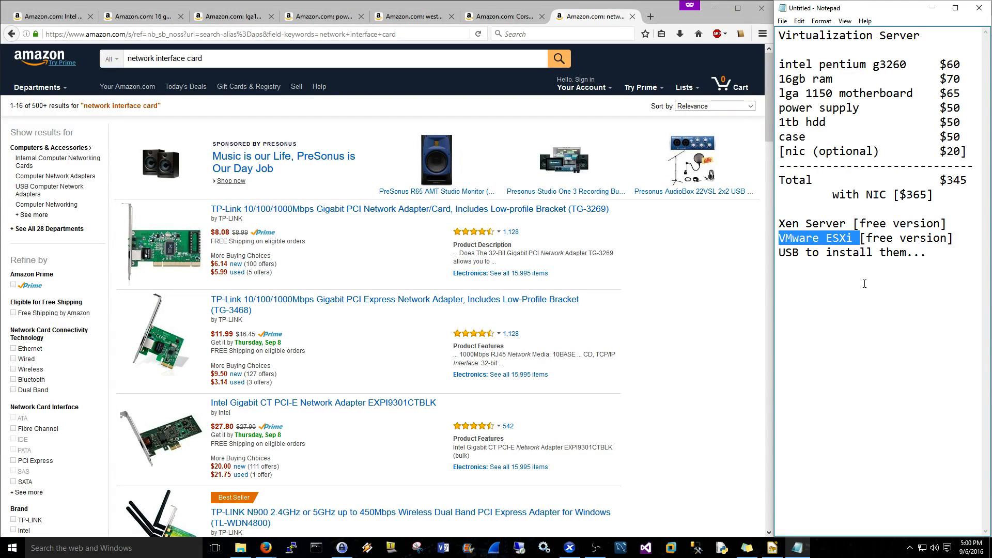
mouse_move(776, 223)
mouse_down()
mouse_move(843, 225)
mouse_move(850, 237)
mouse_up()
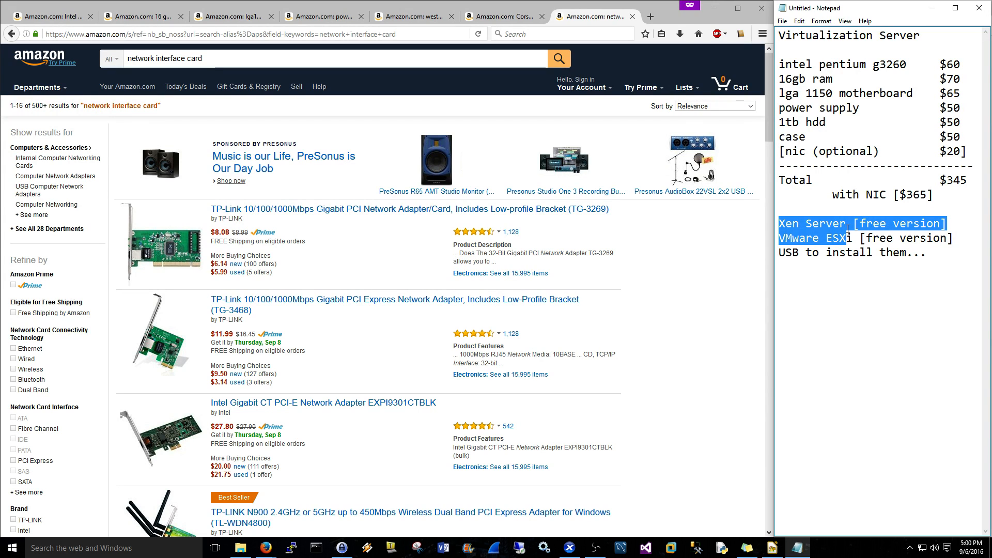
click(850, 227)
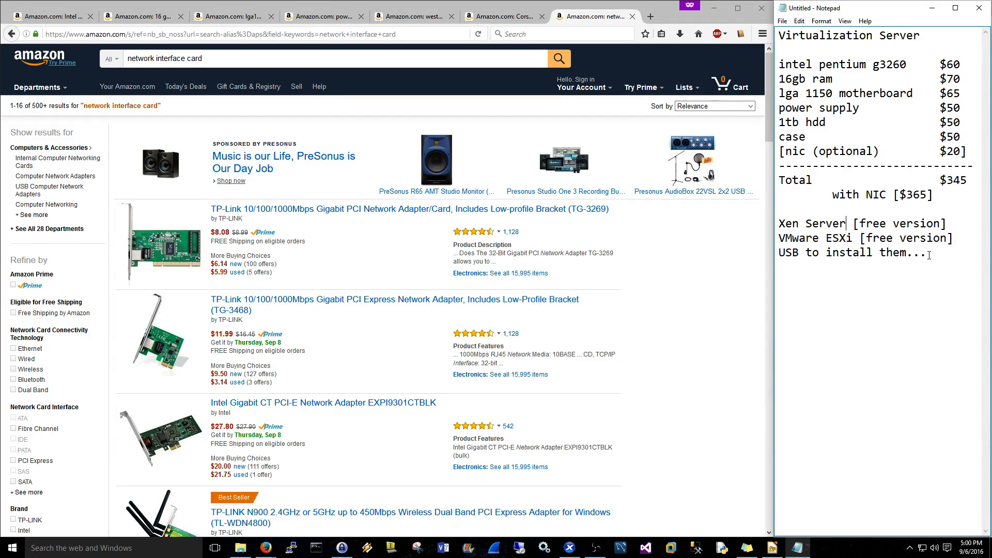
Highlight the 'USB to install them...' note in the Notepad list.
drag(929, 255, 779, 257)
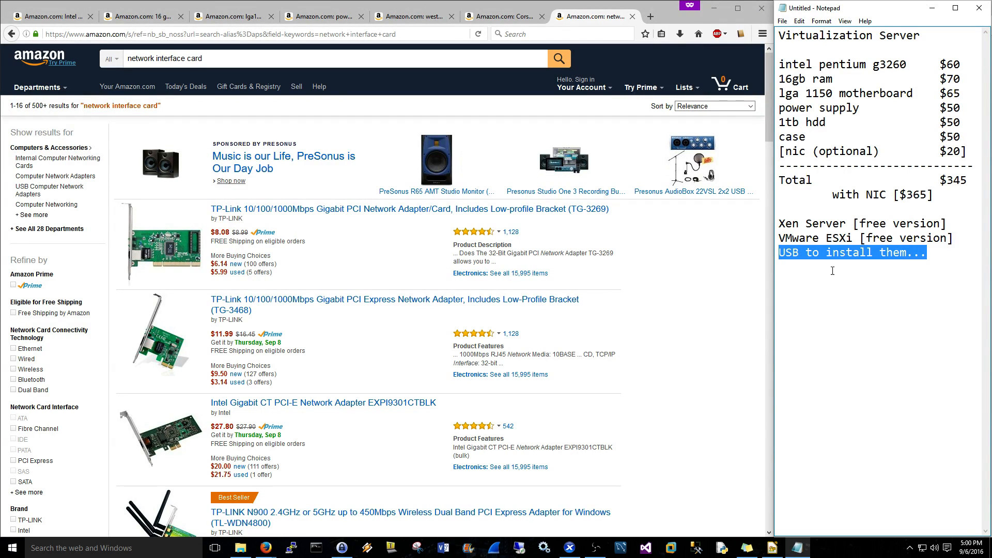